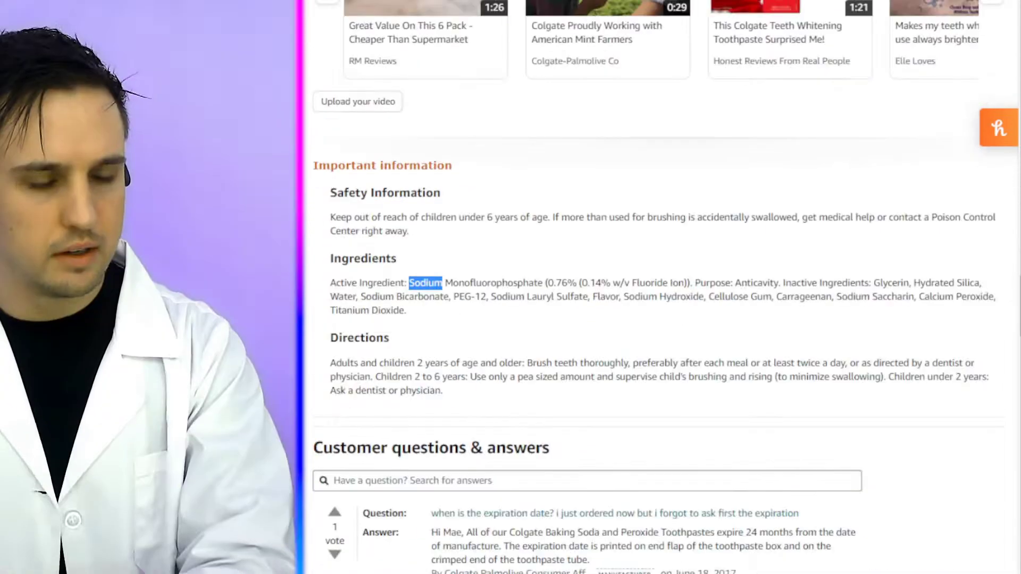
# Highlight "Sodium Monofluorophosphate", then the inactive ingredients listed later
pyautogui.moveTo(442, 283); pyautogui.dragTo(542, 282)
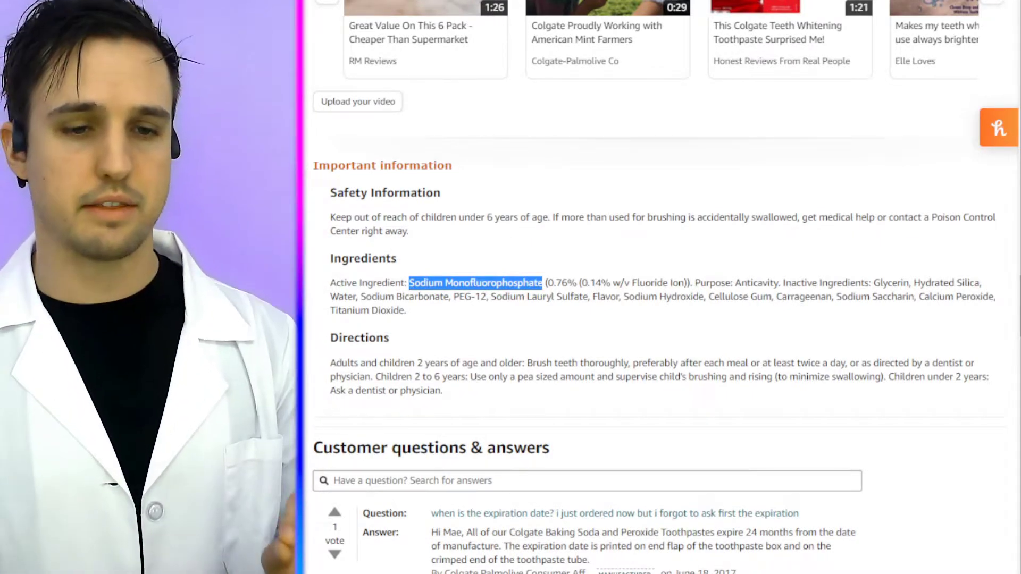
pyautogui.moveTo(920, 297); pyautogui.dragTo(995, 296)
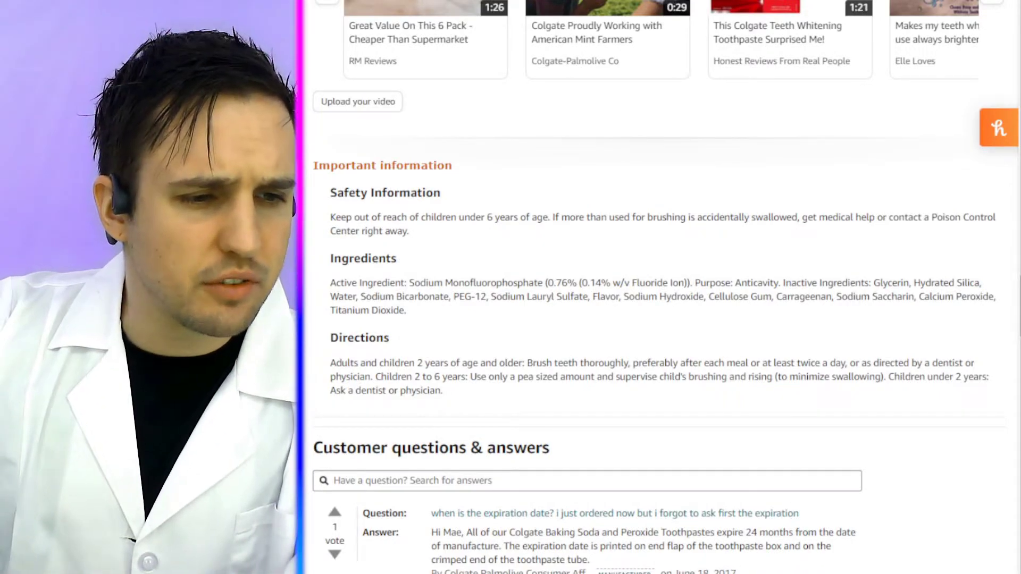
# Select the Ingredients text from "Sodium Monofluorophosphate" to "Sodium Lauryl Sulfate"
pyautogui.moveTo(402, 282); pyautogui.dragTo(488, 297)
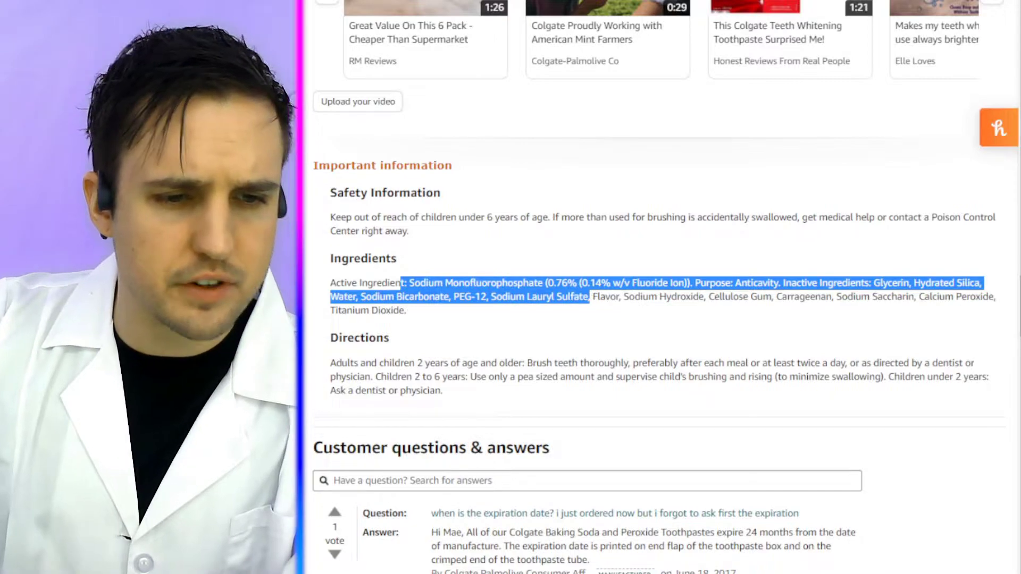